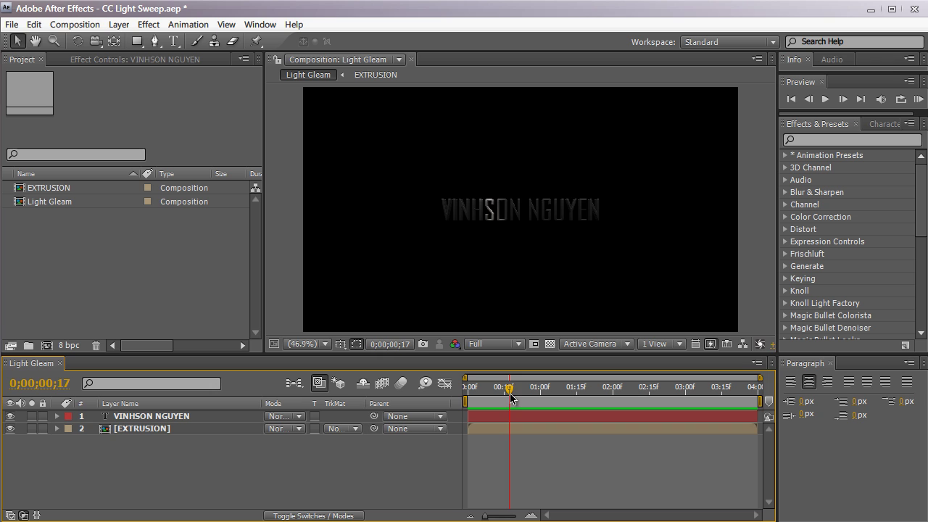
# Step: Create a 1280×720 composition named Main Comp and type a VINHSON NGUYEN text layer
pyautogui.moveTo(509, 388); pyautogui.dragTo(561, 392)
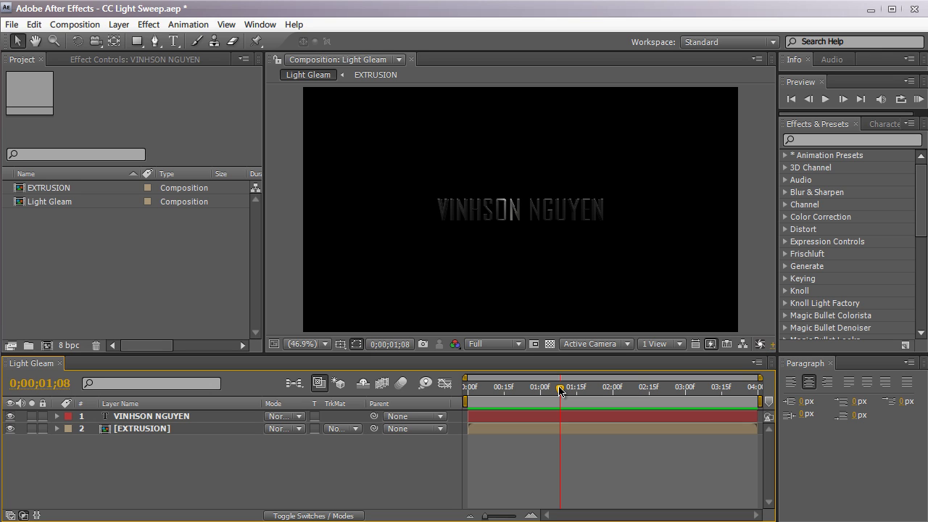
pyautogui.moveTo(560, 392); pyautogui.dragTo(523, 391)
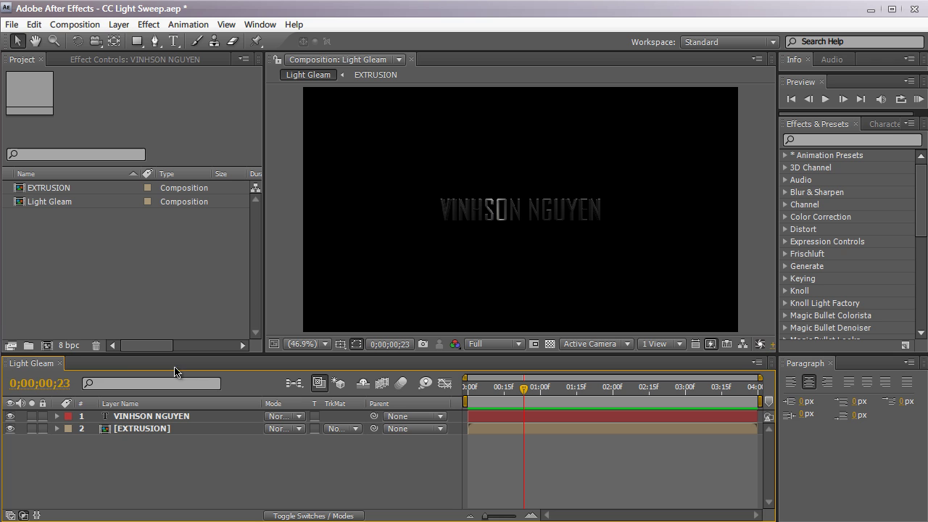
pyautogui.click(76, 24)
pyautogui.click(82, 44)
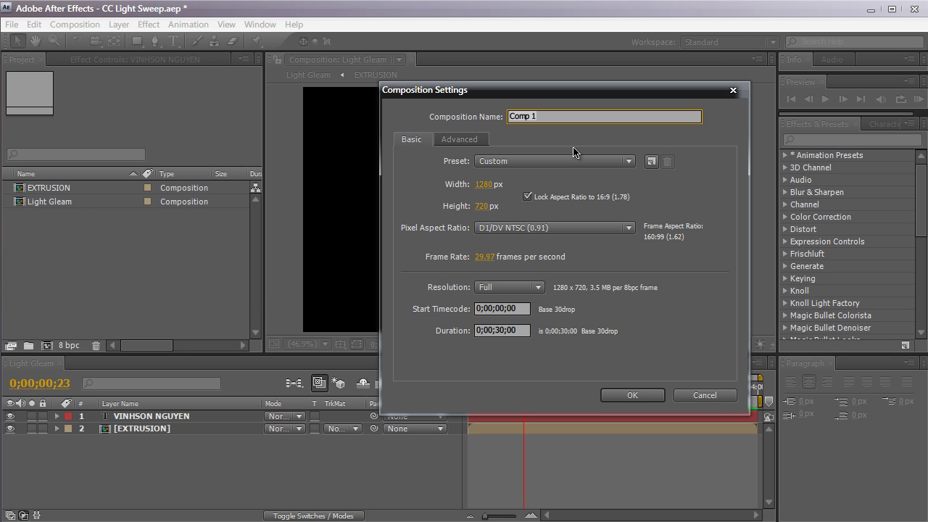
pyautogui.write('Main')
pyautogui.press('Return')
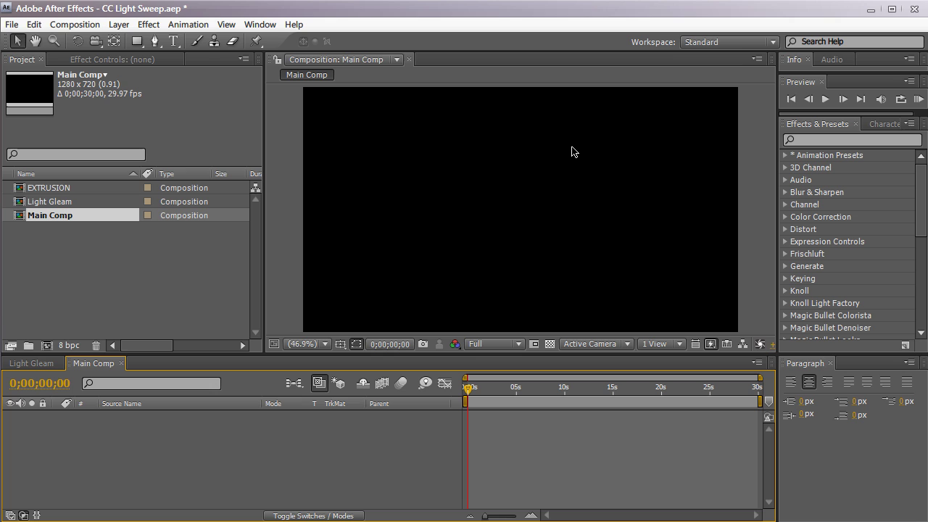
pyautogui.hotkey('ctrl', 'alt', 'shift', 't')
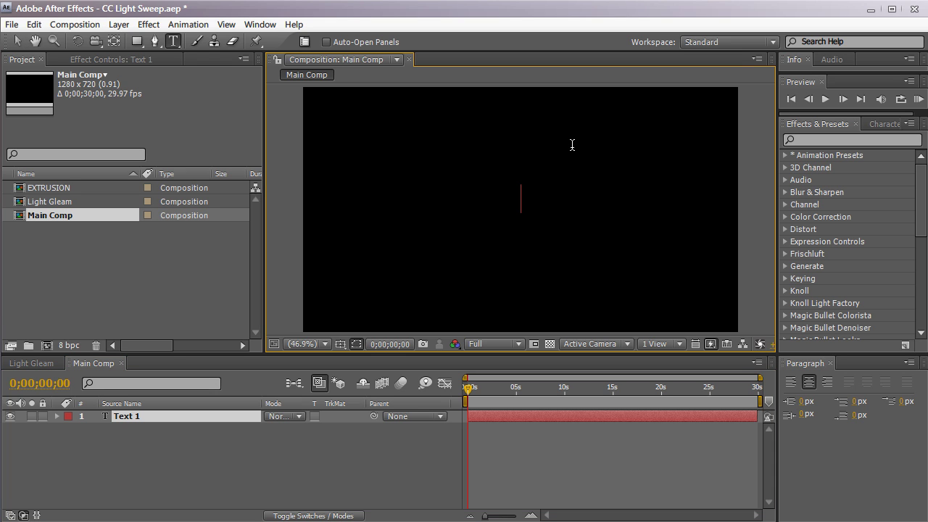
pyautogui.write('VINHSON NGUYE')
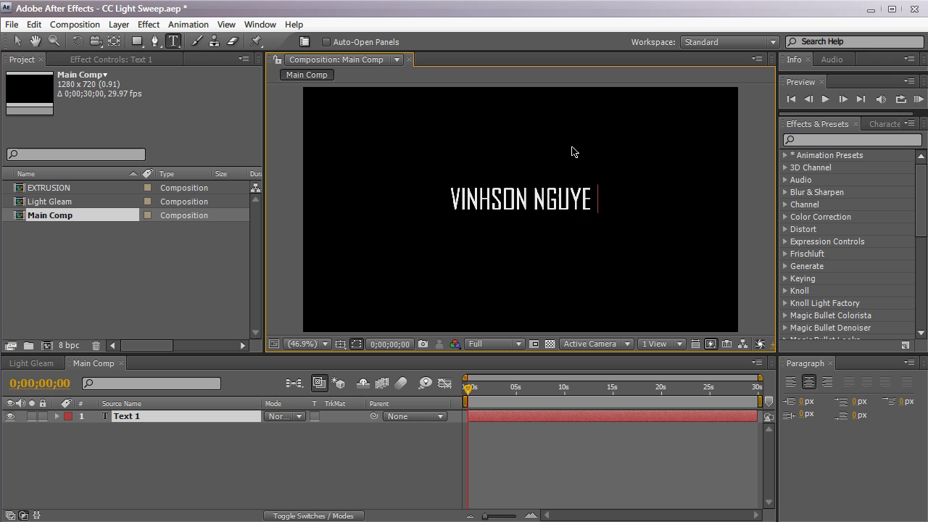
pyautogui.write('N')
# Step: Apply the Ramp effect to the title with End Color dark grey 555555
pyautogui.click(862, 140)
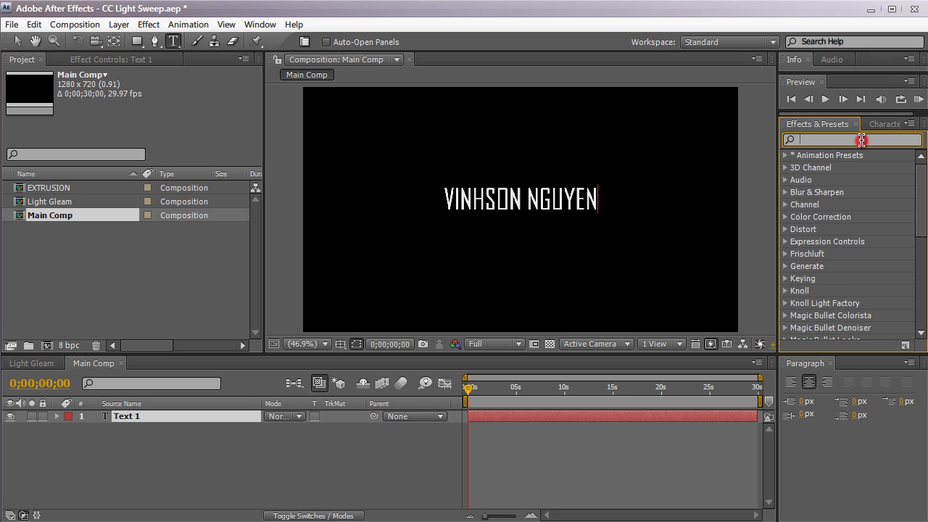
pyautogui.write('ramp')
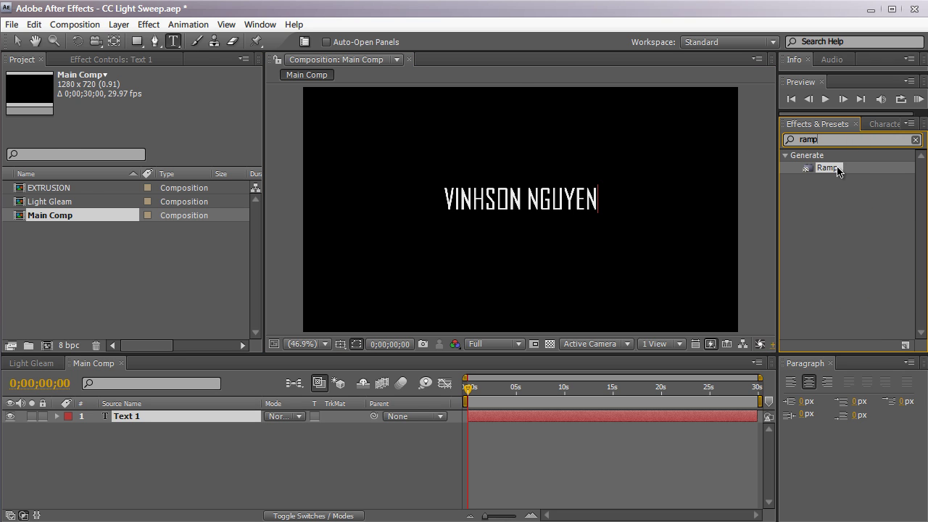
pyautogui.doubleClick(828, 169)
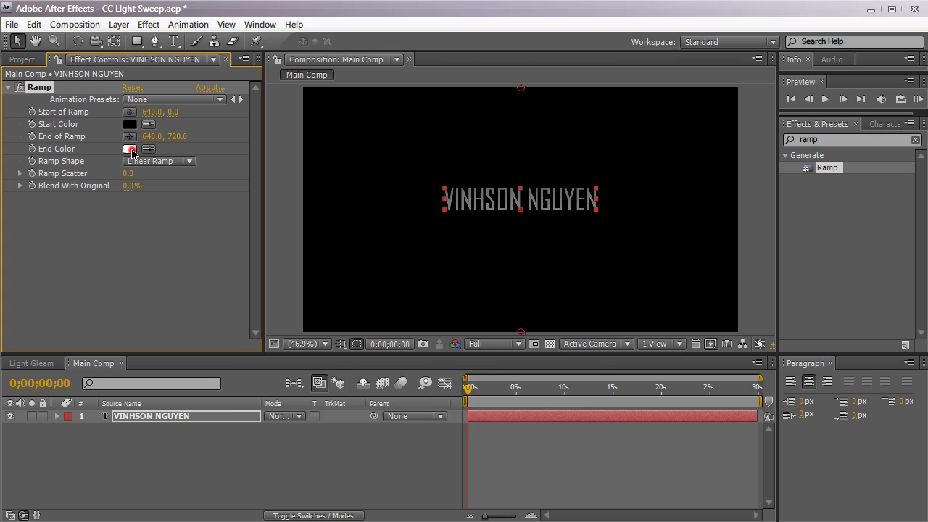
pyautogui.click(130, 150)
pyautogui.moveTo(290, 231)
pyautogui.mouseDown()
pyautogui.moveTo(286, 167)
pyautogui.moveTo(288, 232)
pyautogui.mouseUp()
pyautogui.moveTo(278, 356); pyautogui.dragTo(235, 384)
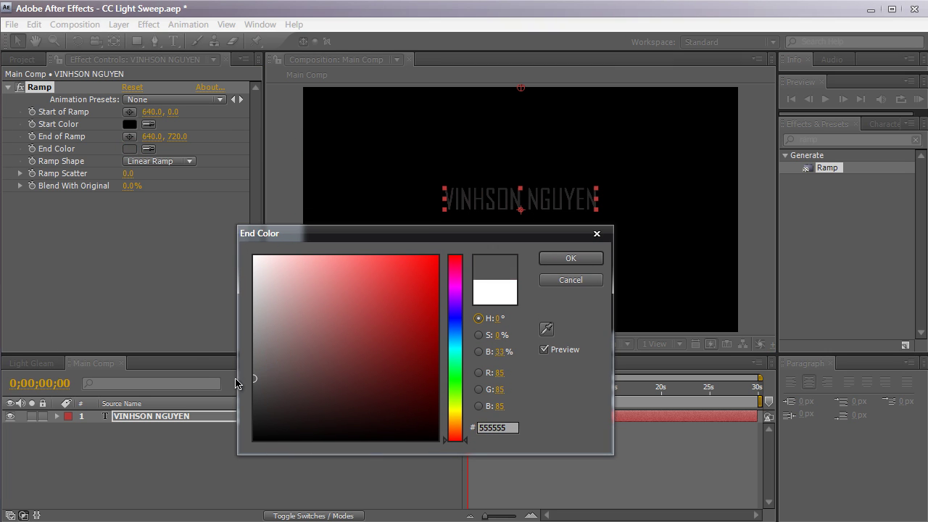
pyautogui.press('Return')
# Step: Position the ramp to run from Start Y 229 to End Y 503
pyautogui.moveTo(175, 112); pyautogui.dragTo(319, 115)
pyautogui.moveTo(180, 137); pyautogui.dragTo(14, 148)
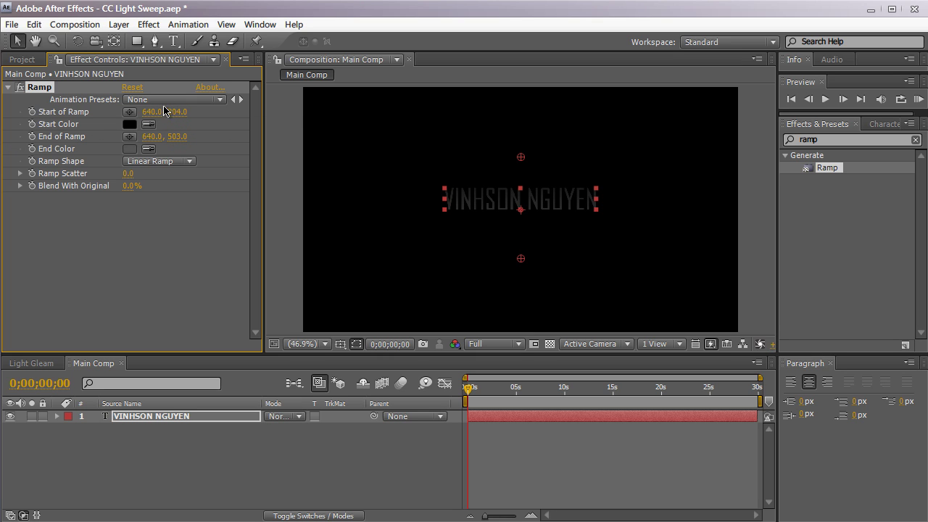
pyautogui.moveTo(175, 112); pyautogui.dragTo(186, 111)
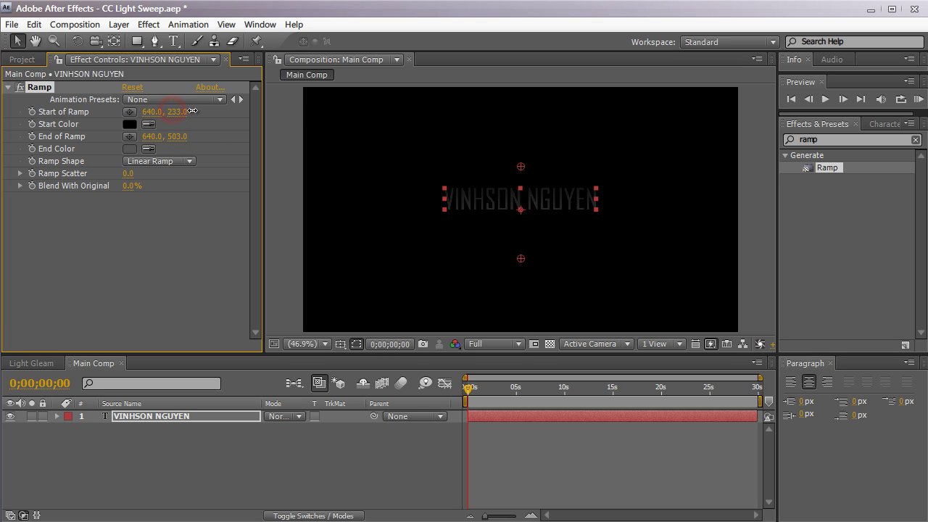
# Step: Apply Bevel Alpha to the title from Effects & Presets
pyautogui.click(841, 140)
pyautogui.write('bevel')
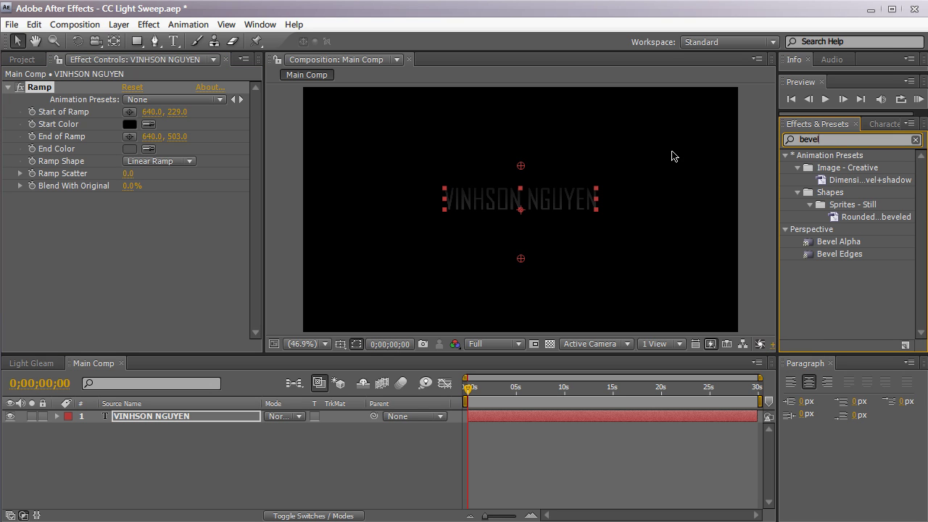
pyautogui.doubleClick(832, 243)
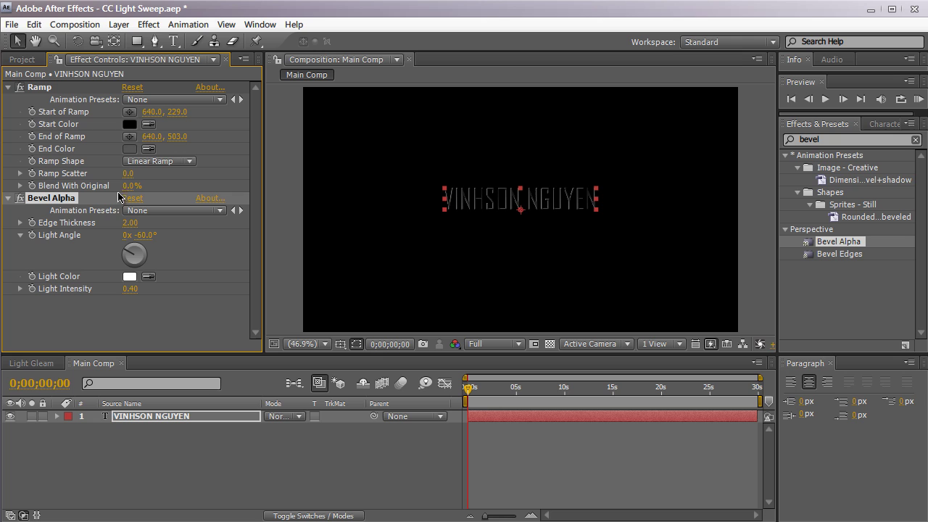
# Step: Set Bevel Alpha Edge Thickness to 1.00 and Light Angle to 0°
pyautogui.click(130, 223)
pyautogui.write('1')
pyautogui.press('Return')
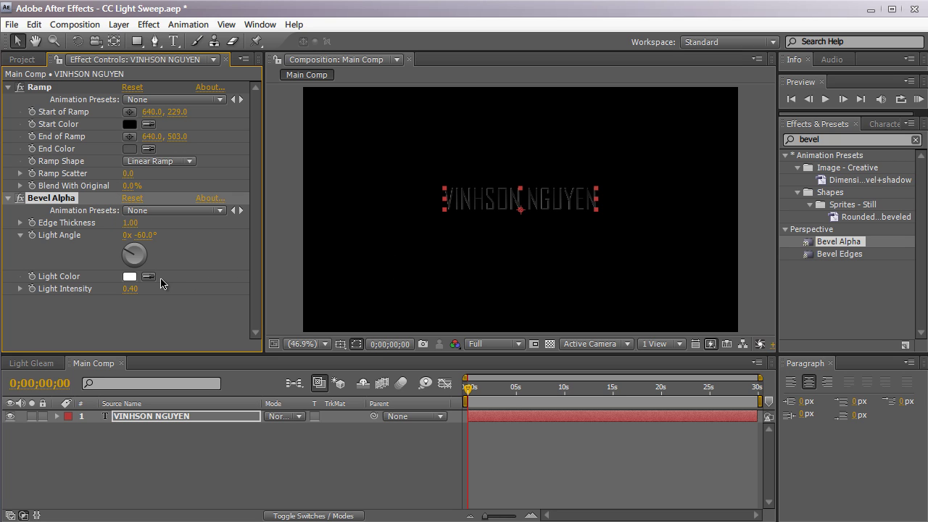
pyautogui.click(148, 236)
pyautogui.write('0')
pyautogui.press('Return')
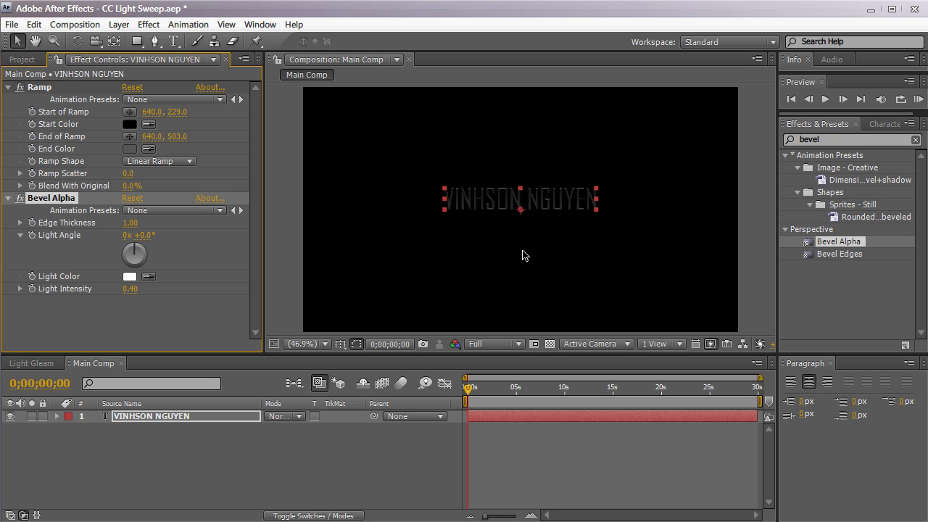
pyautogui.click(475, 392)
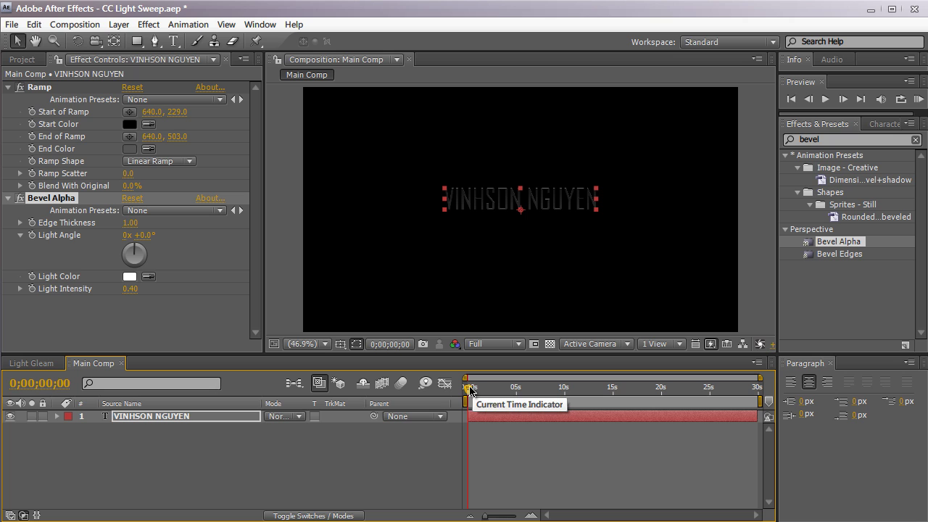
# Step: Add a Tracking animator to the text layer and keyframe Tracking Amount 0 at 0s
pyautogui.click(57, 418)
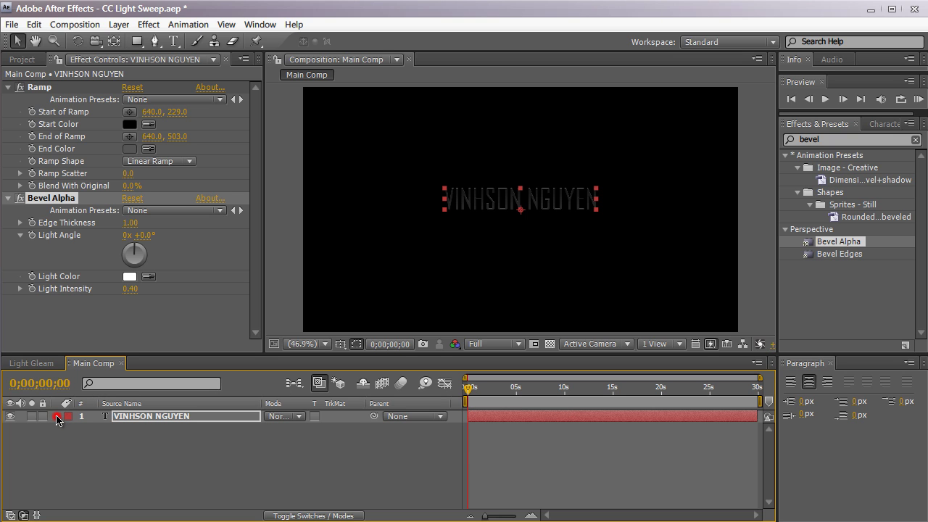
pyautogui.click(358, 430)
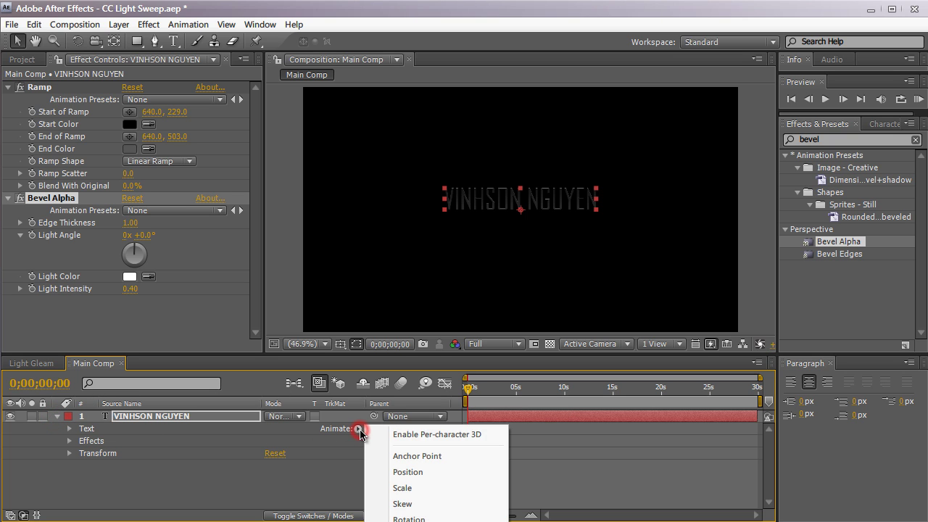
pyautogui.click(435, 521)
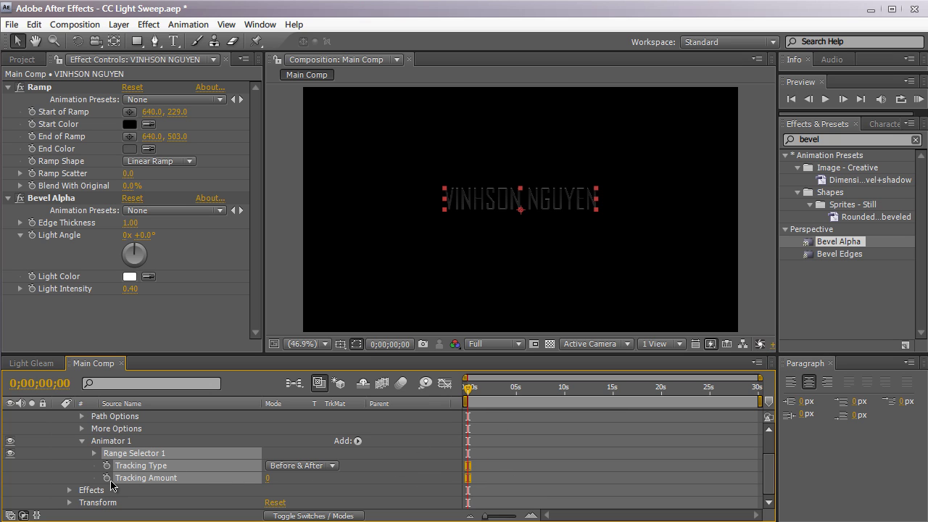
pyautogui.click(107, 479)
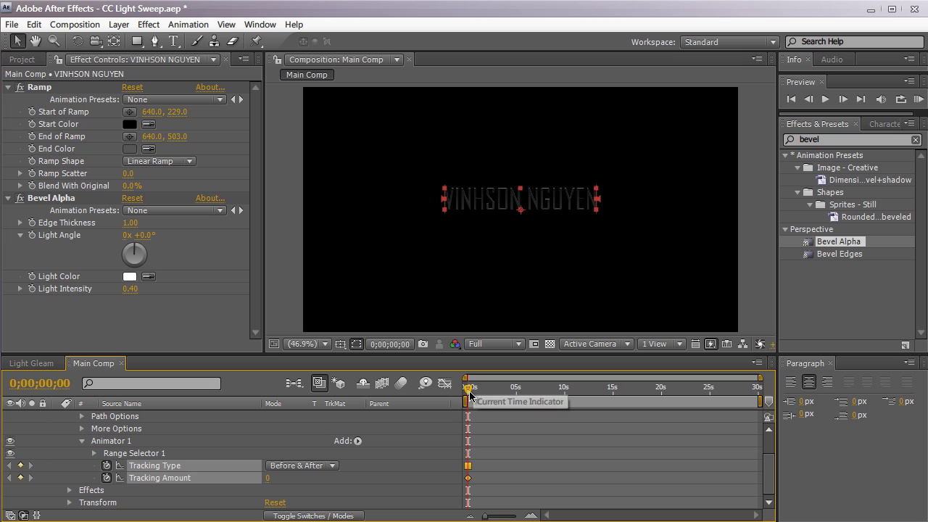
# Step: Keyframe Tracking Amount 8 at about four seconds
pyautogui.moveTo(470, 393); pyautogui.dragTo(507, 390)
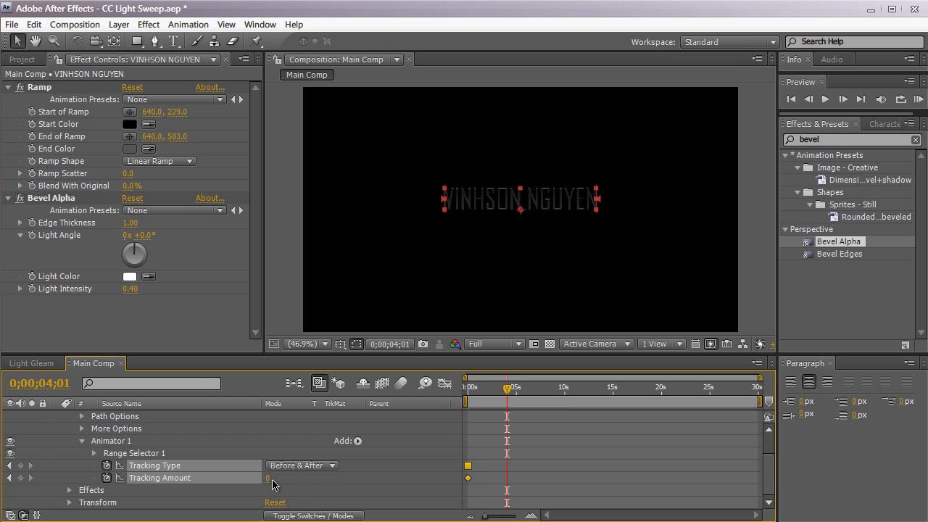
pyautogui.click(268, 479)
pyautogui.write('8')
pyautogui.press('Return')
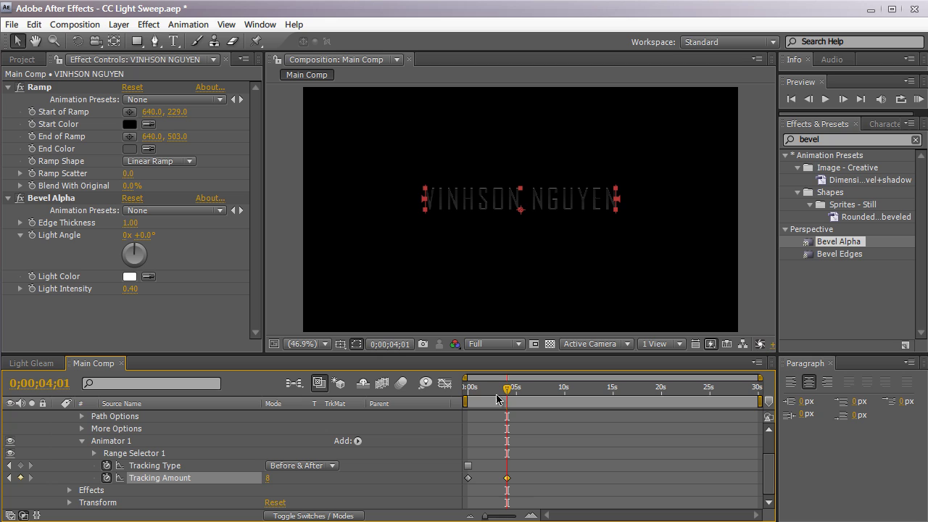
pyautogui.moveTo(497, 396)
pyautogui.mouseDown()
pyautogui.moveTo(462, 392)
pyautogui.moveTo(506, 390)
pyautogui.mouseUp()
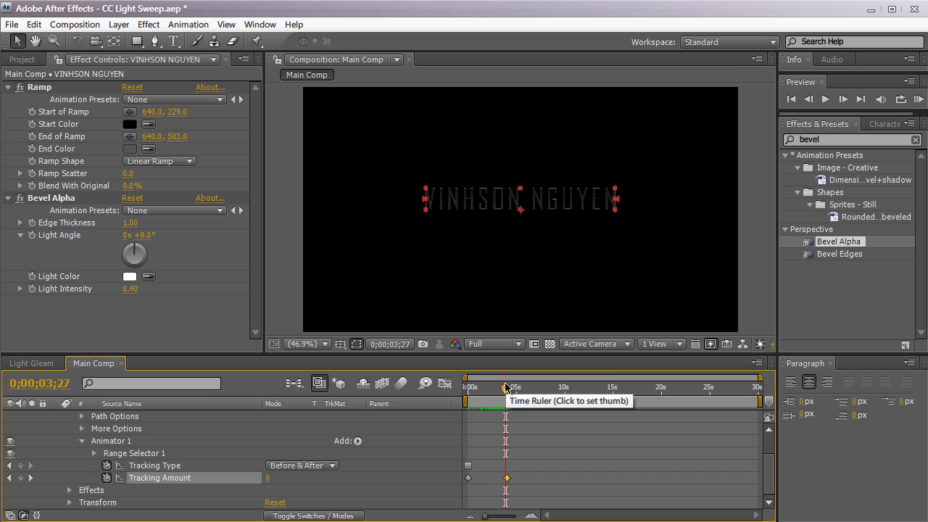
# Step: Apply CC Light Sweep to the title with Center 511, 180 and Direction -9°
pyautogui.click(826, 140)
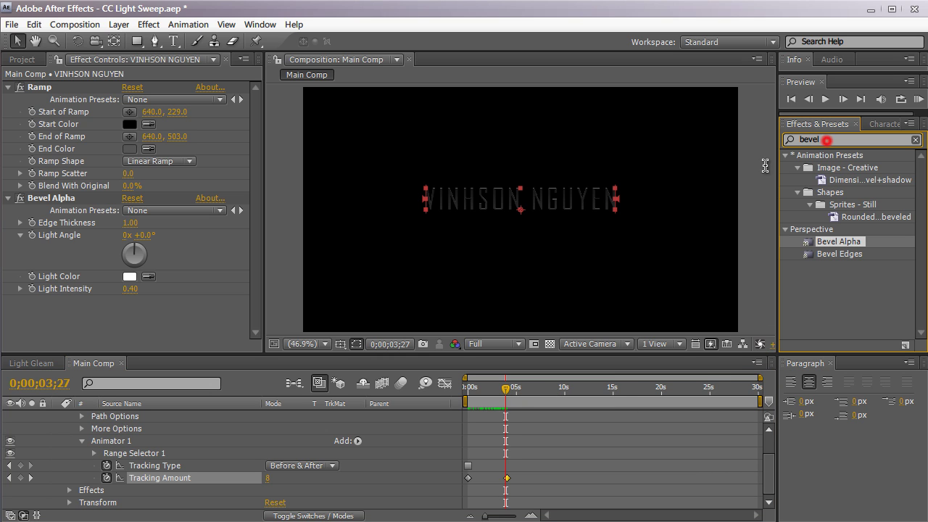
pyautogui.write('cc light sweep')
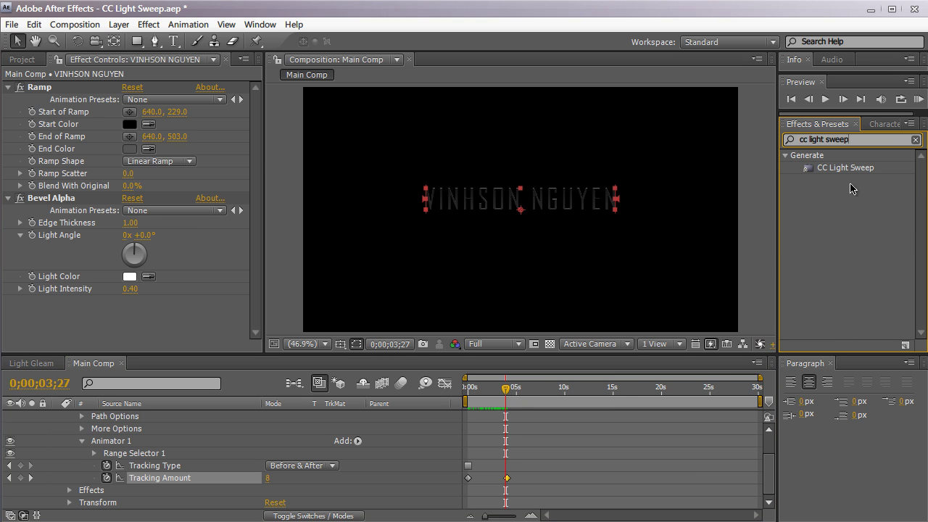
pyautogui.doubleClick(847, 168)
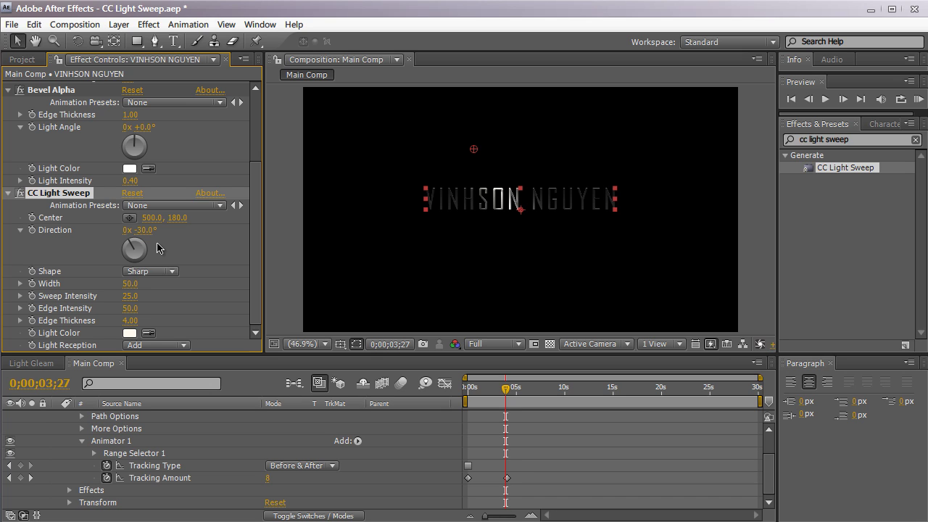
pyautogui.moveTo(152, 218)
pyautogui.mouseDown()
pyautogui.moveTo(338, 212)
pyautogui.moveTo(146, 205)
pyautogui.mouseUp()
pyautogui.click(145, 230)
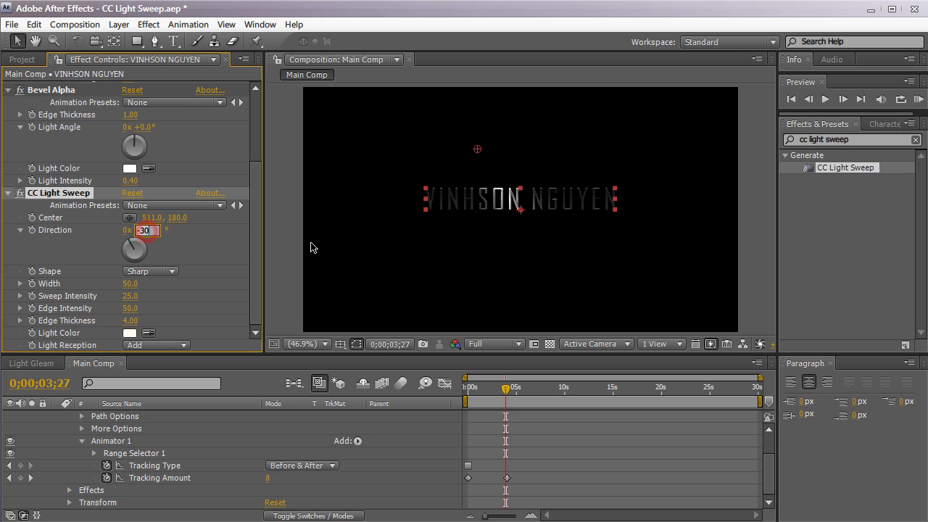
pyautogui.write('-9')
pyautogui.press('Return')
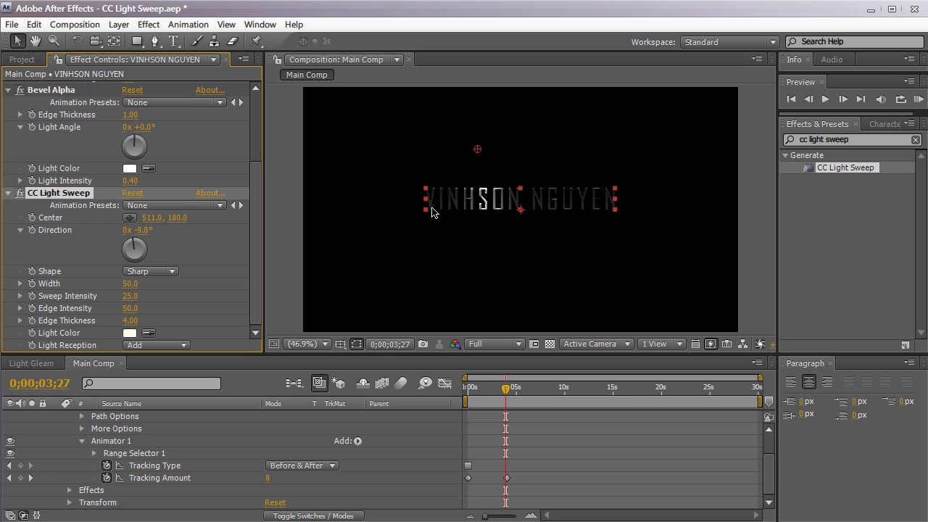
# Step: Set the light sweep Shape to Sharp, Width 55 and Sweep Intensity 38
pyautogui.click(161, 274)
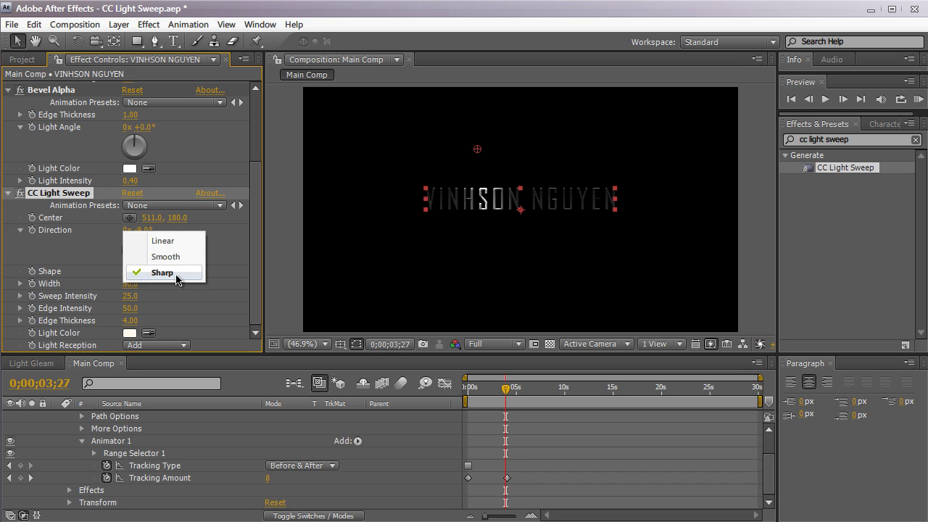
pyautogui.click(171, 258)
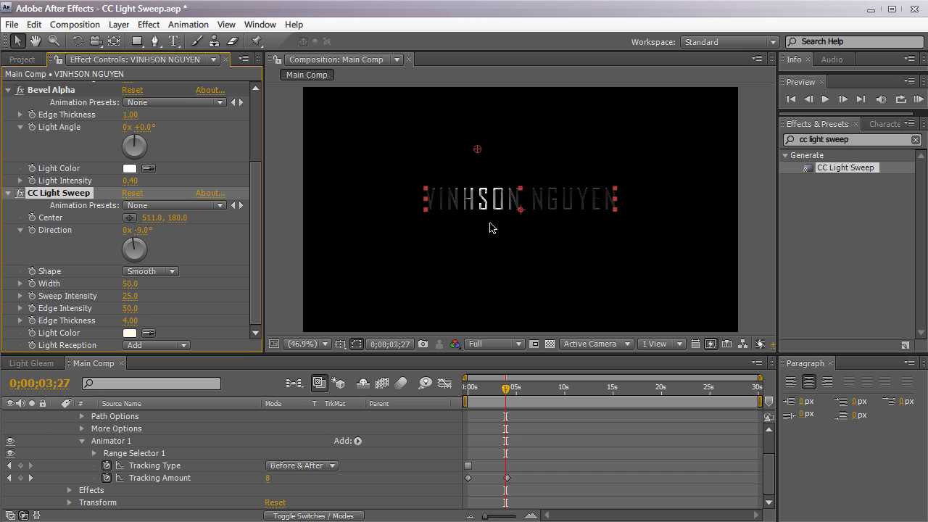
pyautogui.click(139, 275)
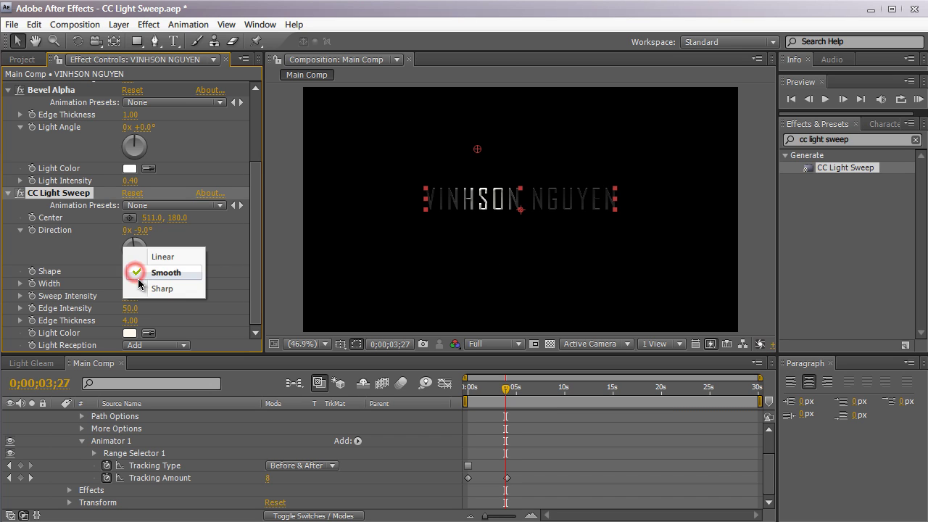
pyautogui.click(145, 289)
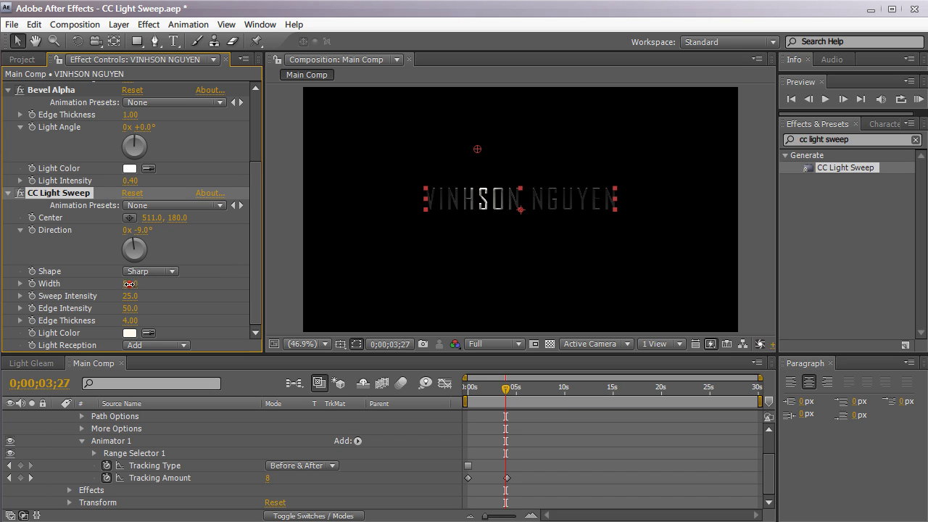
pyautogui.moveTo(128, 284)
pyautogui.mouseDown()
pyautogui.moveTo(165, 275)
pyautogui.moveTo(134, 273)
pyautogui.mouseUp()
pyautogui.moveTo(129, 300); pyautogui.dragTo(188, 296)
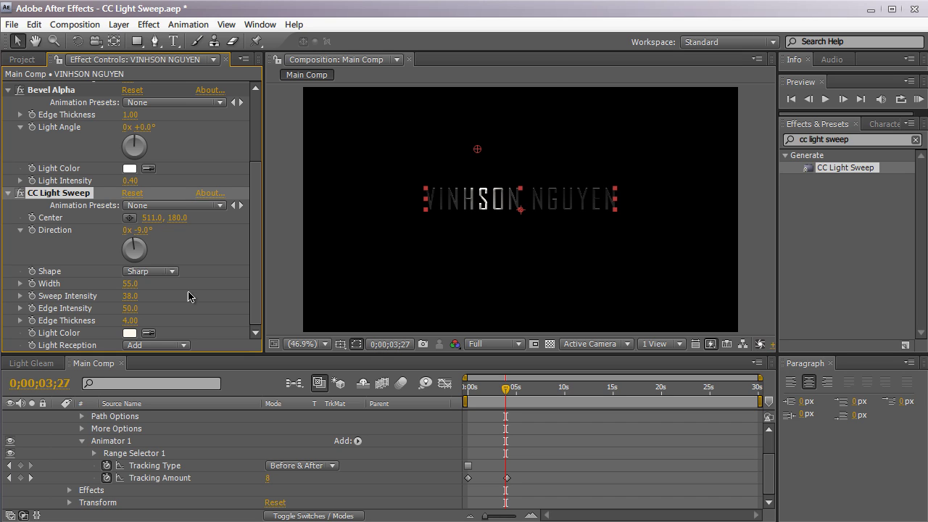
pyautogui.click(130, 332)
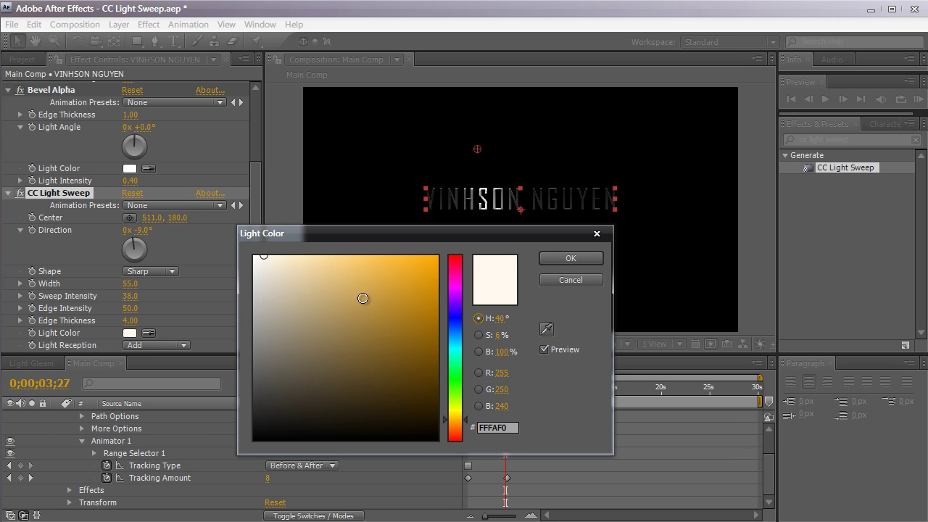
pyautogui.moveTo(448, 297); pyautogui.dragTo(448, 331)
pyautogui.click(312, 282)
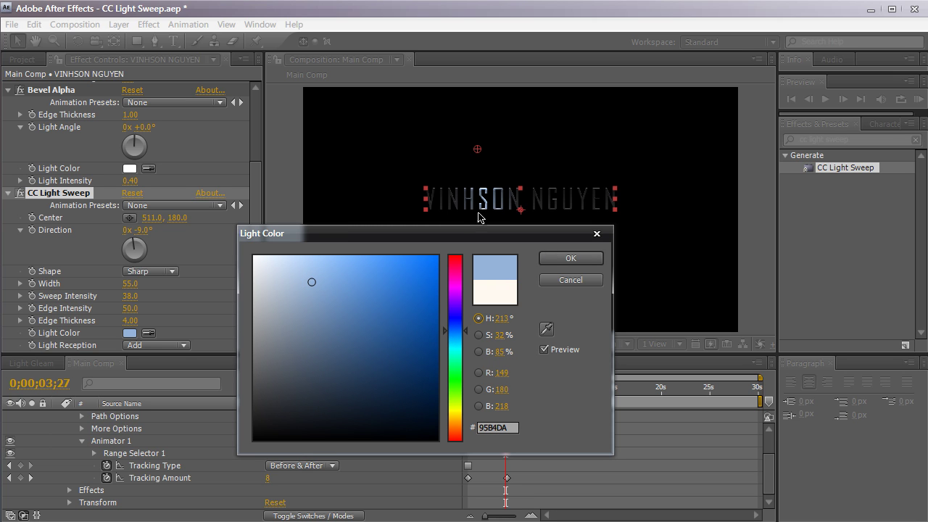
pyautogui.click(557, 281)
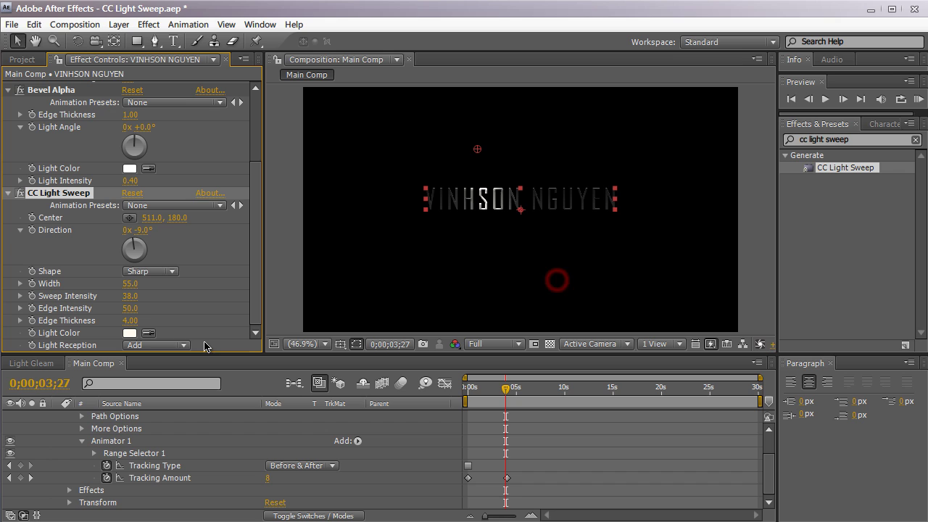
pyautogui.click(173, 346)
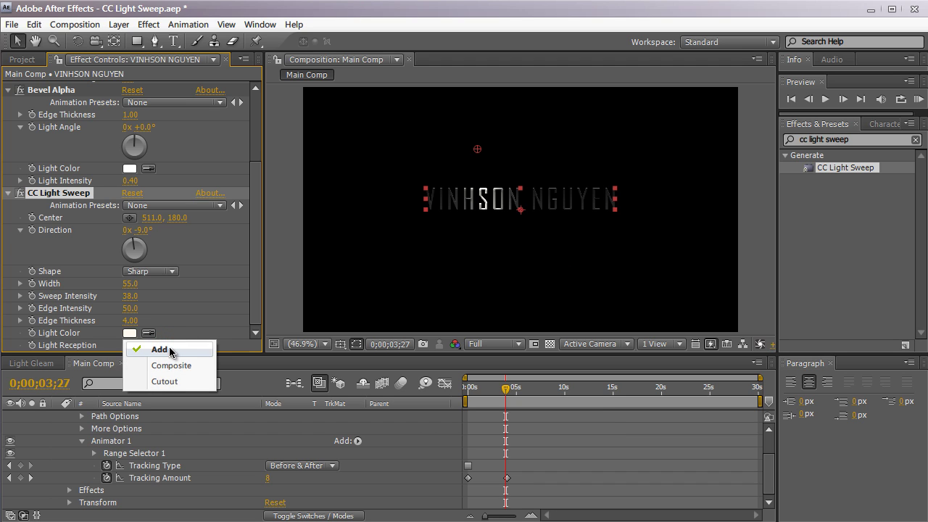
pyautogui.click(171, 351)
pyautogui.click(167, 346)
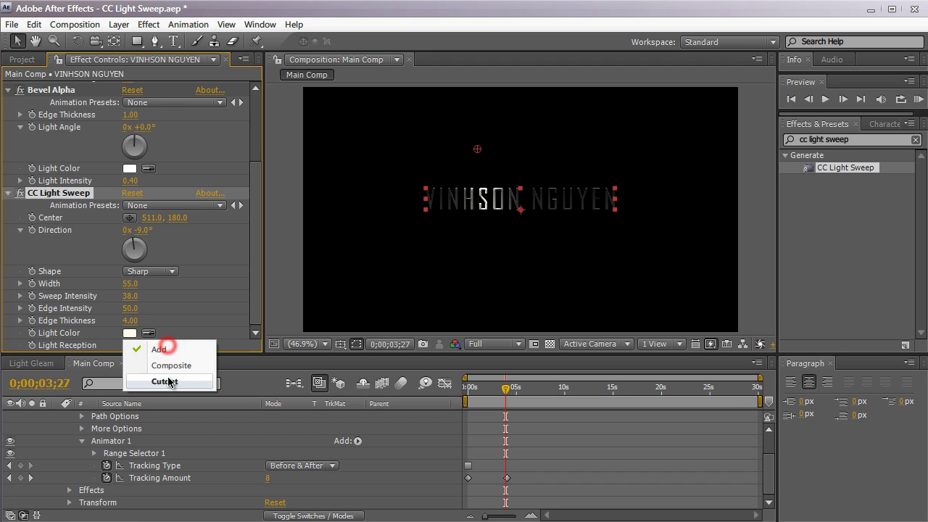
pyautogui.click(169, 377)
pyautogui.click(490, 227)
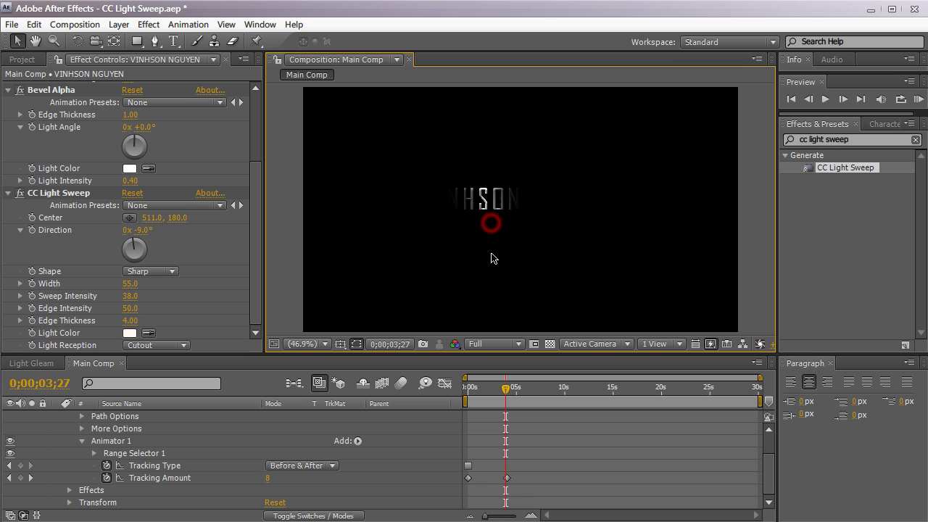
pyautogui.click(166, 346)
pyautogui.click(166, 318)
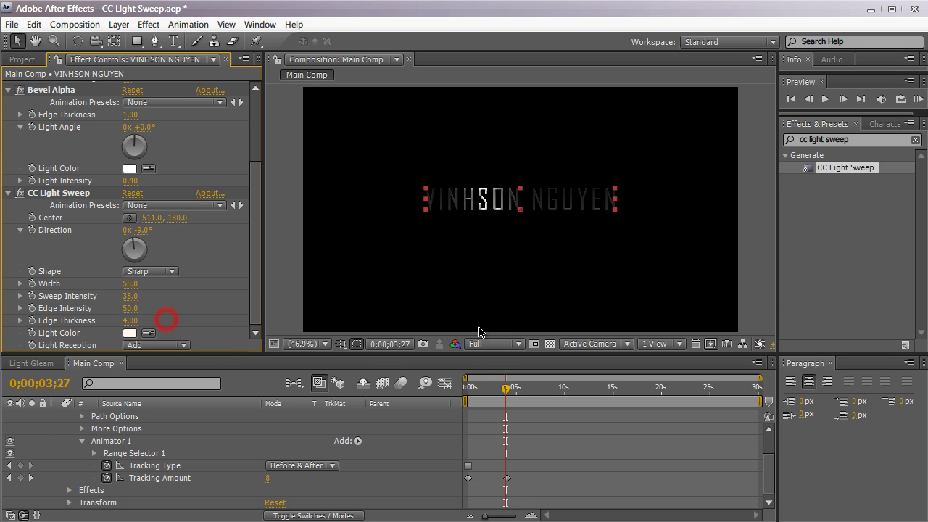
# Step: At 0s, set the sweep Center to 472.9, 178.9 and keyframe it
pyautogui.moveTo(505, 388); pyautogui.dragTo(453, 395)
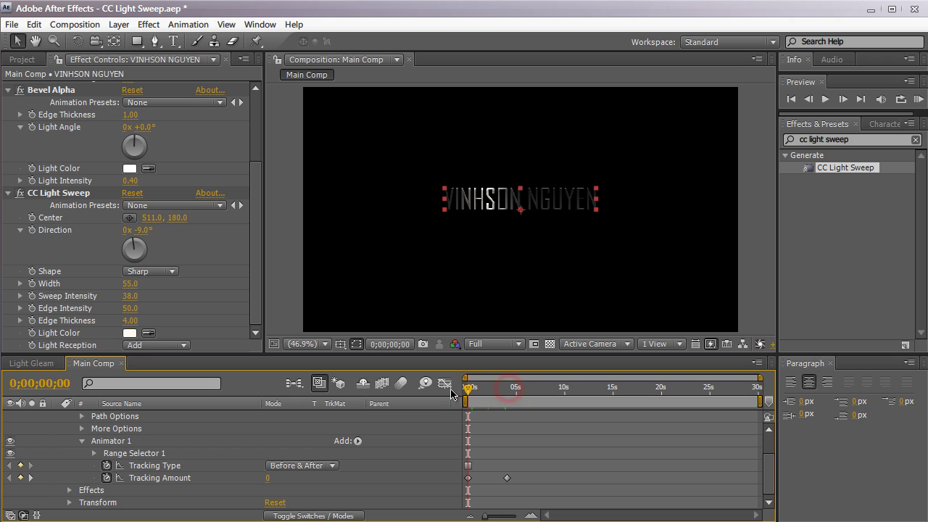
pyautogui.click(129, 218)
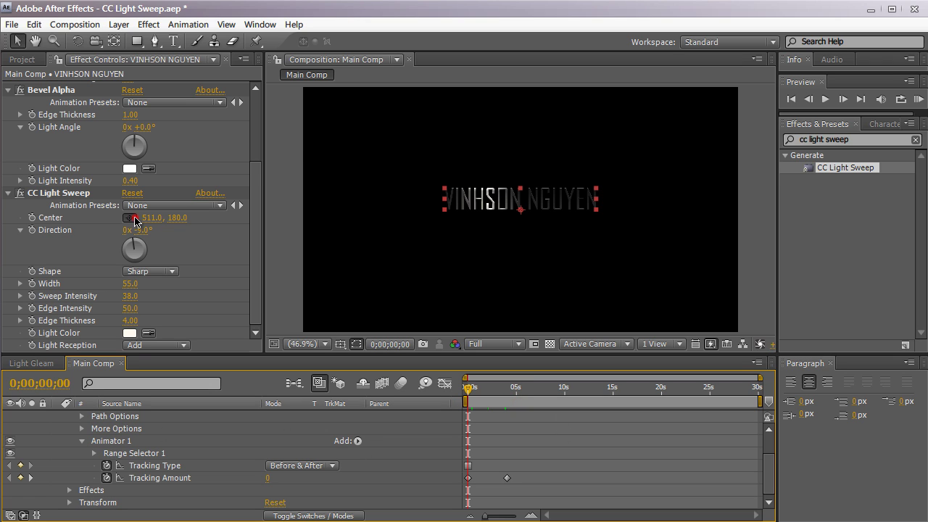
pyautogui.click(464, 148)
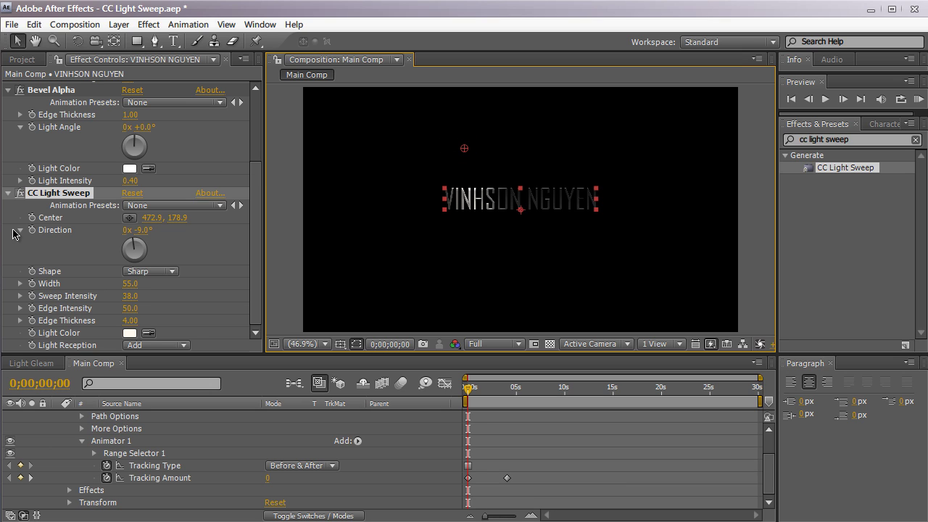
pyautogui.click(36, 218)
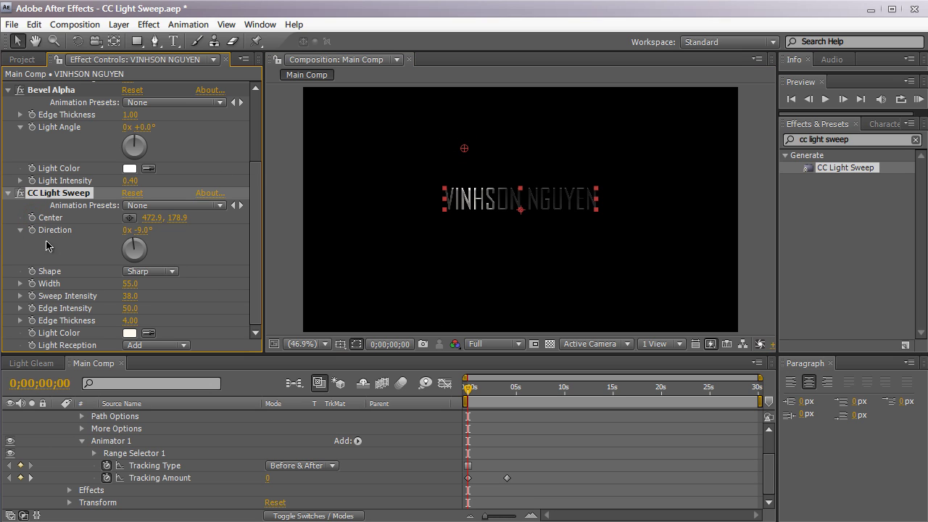
pyautogui.click(32, 217)
# Step: Near 4 seconds, move the sweep Center to 771.9, 178.9 and preview the gleam
pyautogui.moveTo(481, 387); pyautogui.dragTo(506, 387)
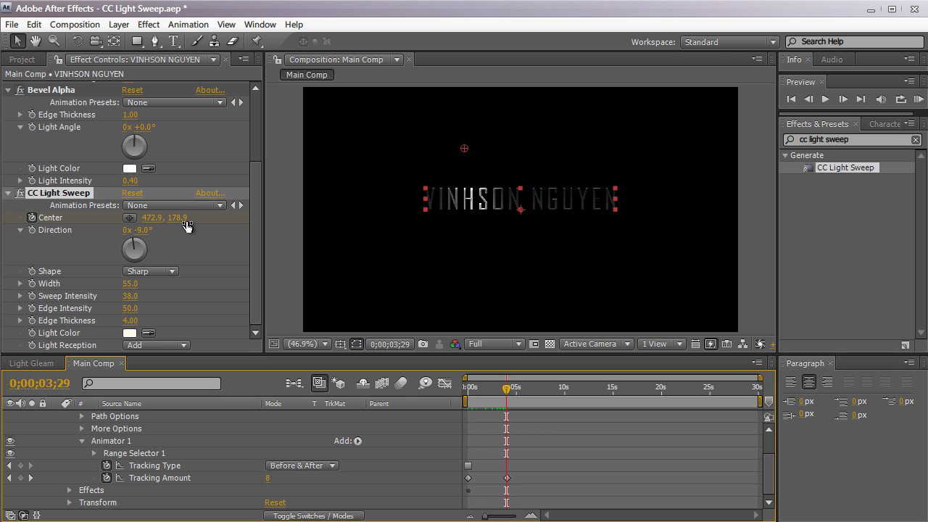
pyautogui.moveTo(152, 217); pyautogui.dragTo(334, 211)
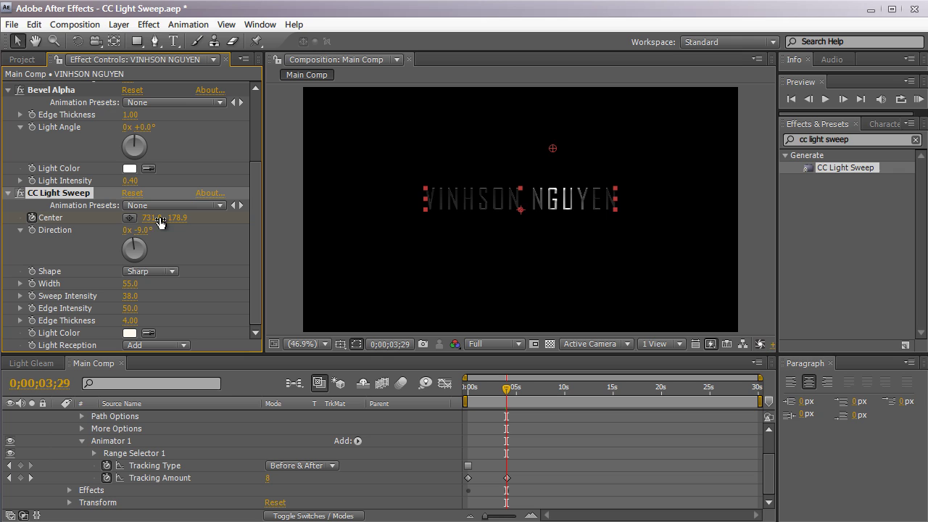
pyautogui.moveTo(152, 218); pyautogui.dragTo(181, 218)
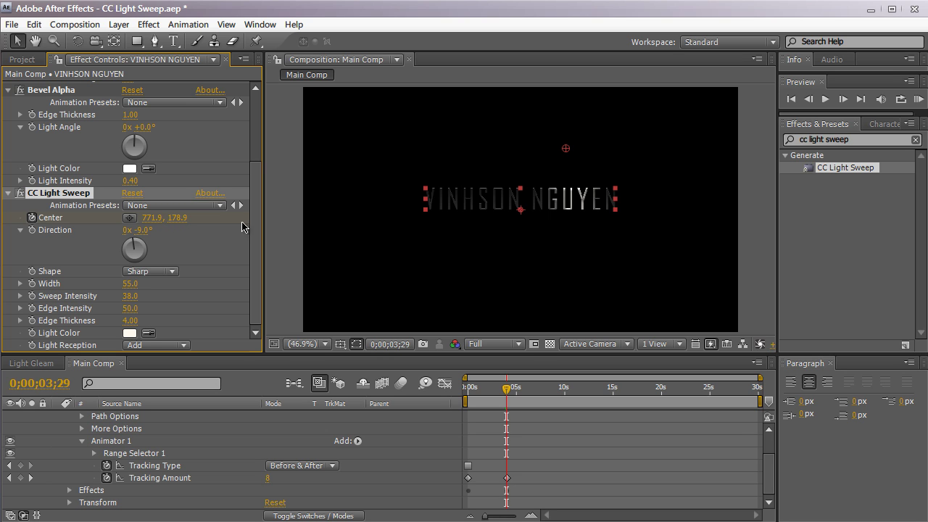
pyautogui.moveTo(512, 390); pyautogui.dragTo(462, 388)
# Step: Keyframe the title's Opacity at 0% on the first frame
pyautogui.press('t')
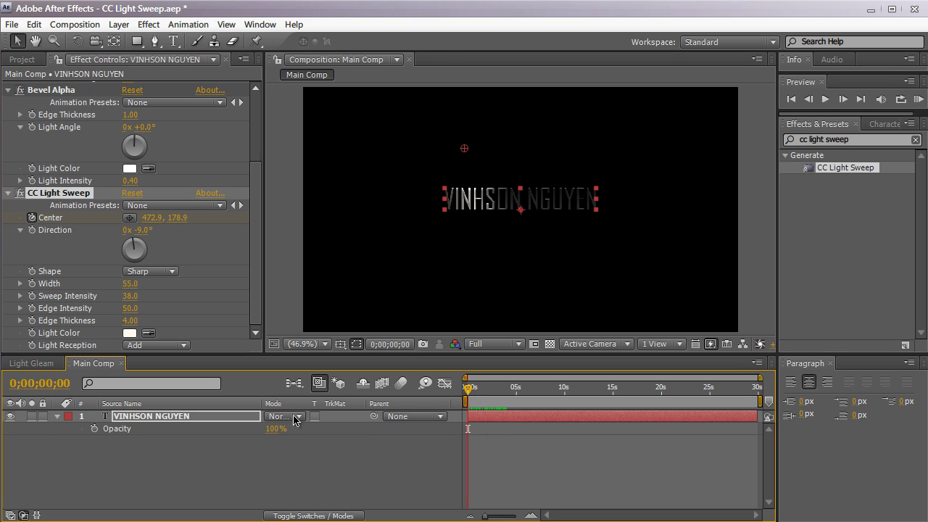
pyautogui.click(95, 429)
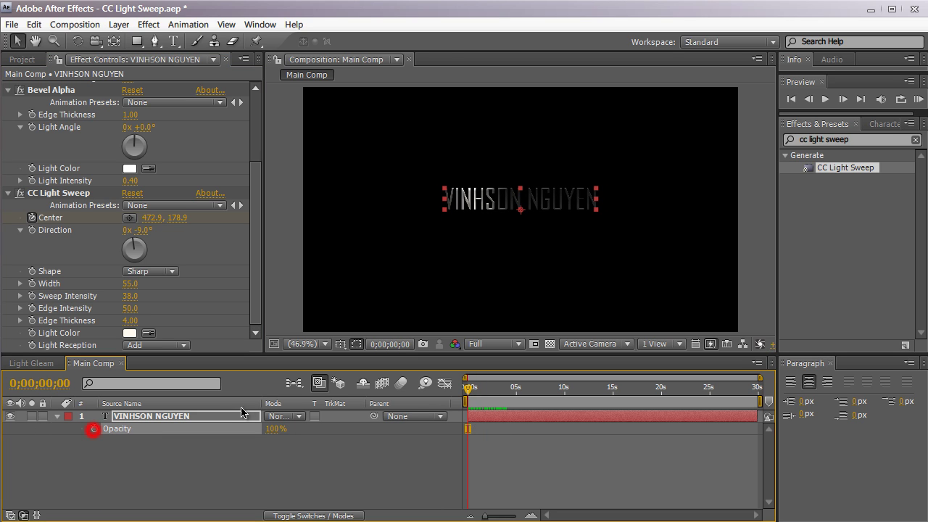
pyautogui.click(276, 428)
pyautogui.write('0')
pyautogui.press('Return')
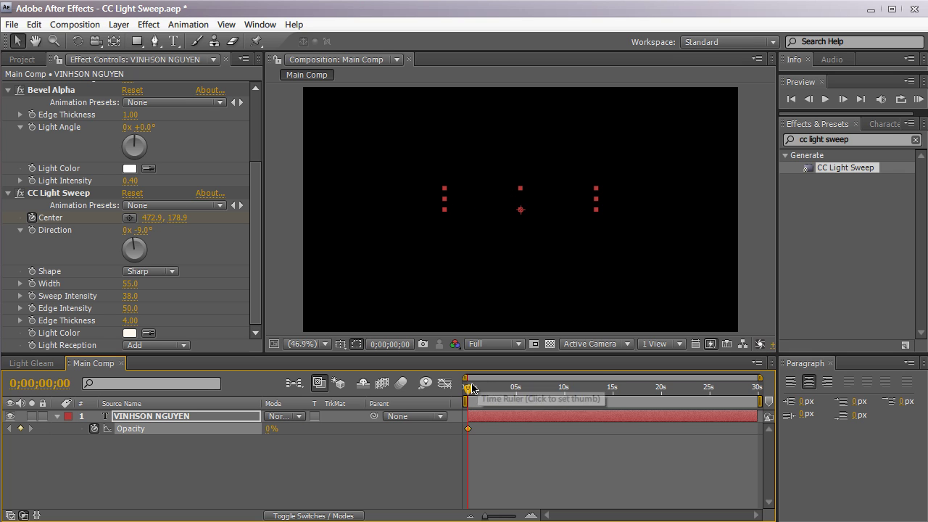
# Step: Keyframe Opacity at 100% at 0;00;01;17
pyautogui.moveTo(468, 391); pyautogui.dragTo(481, 390)
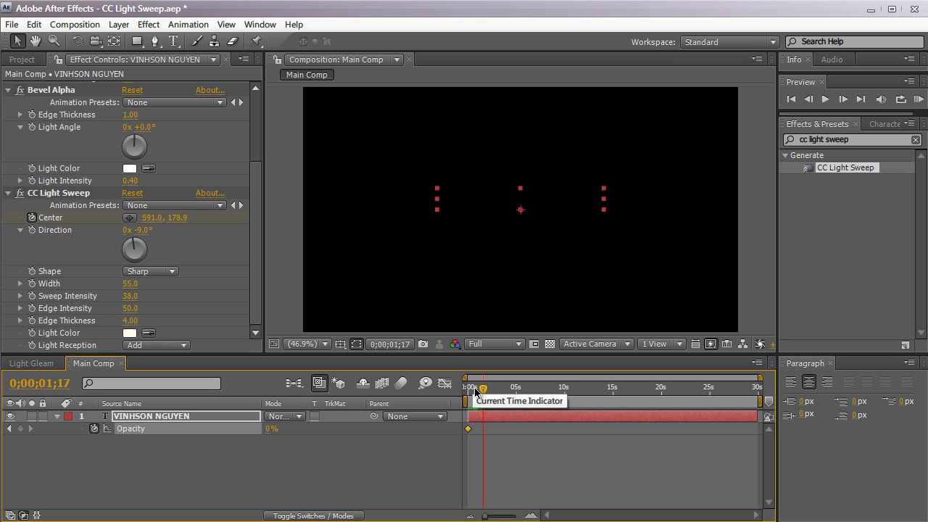
pyautogui.click(270, 429)
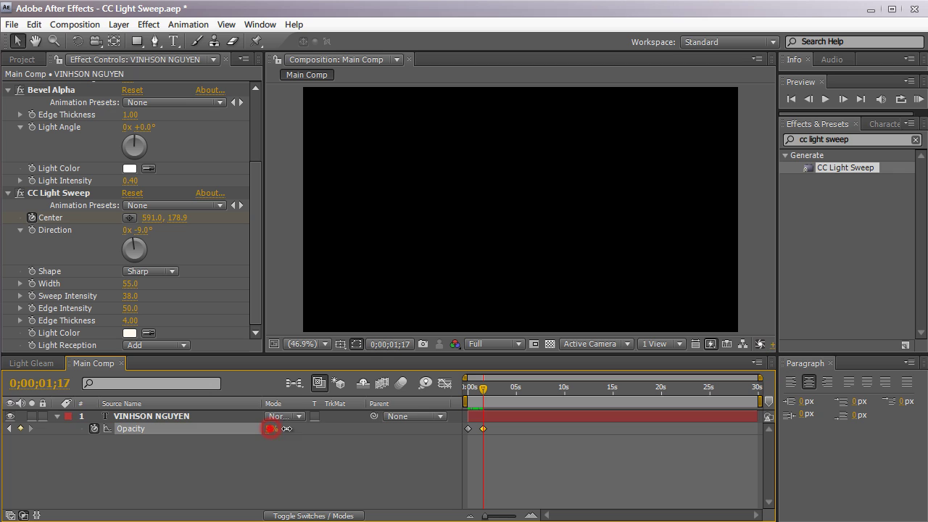
pyautogui.write('100')
pyautogui.press('Return')
# Step: Fade Opacity back to 0% at 0;00;04;17 and preview the animation
pyautogui.moveTo(486, 386); pyautogui.dragTo(513, 387)
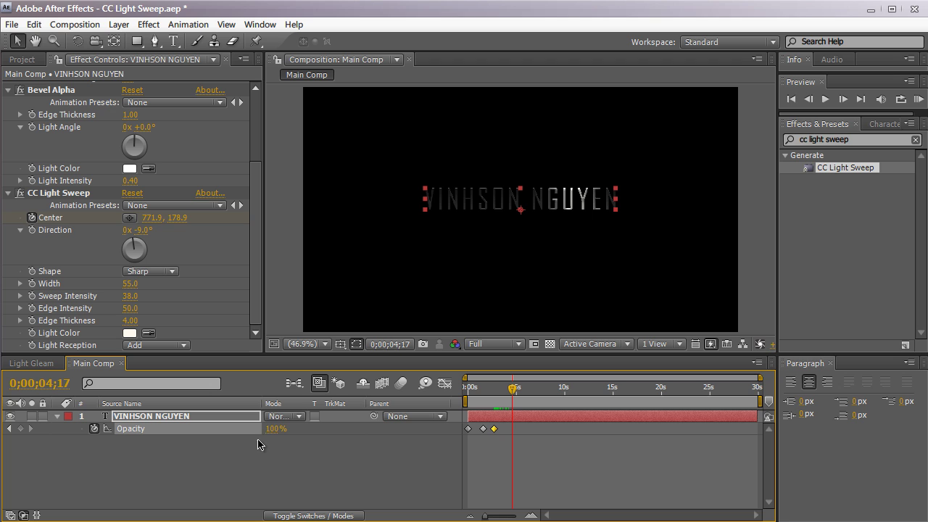
pyautogui.moveTo(271, 428); pyautogui.dragTo(180, 432)
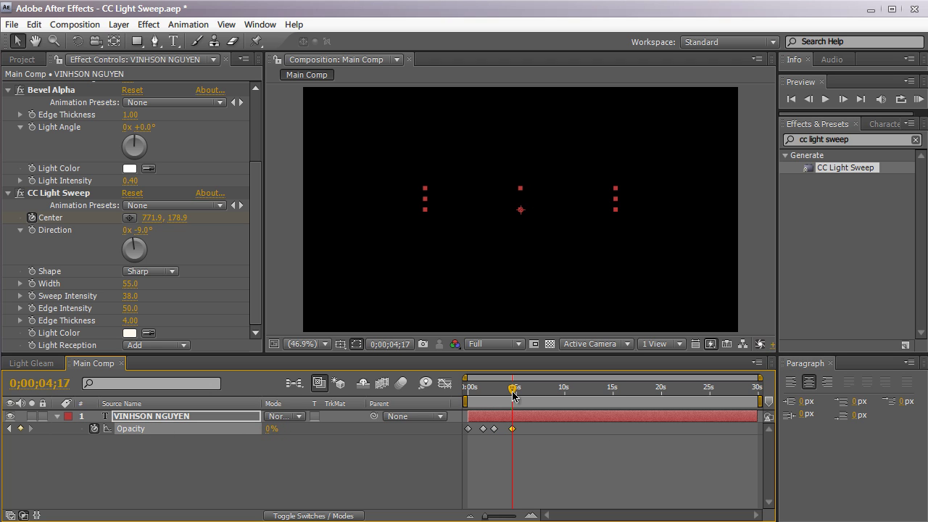
pyautogui.moveTo(511, 389)
pyautogui.mouseDown()
pyautogui.moveTo(465, 387)
pyautogui.moveTo(499, 389)
pyautogui.mouseUp()
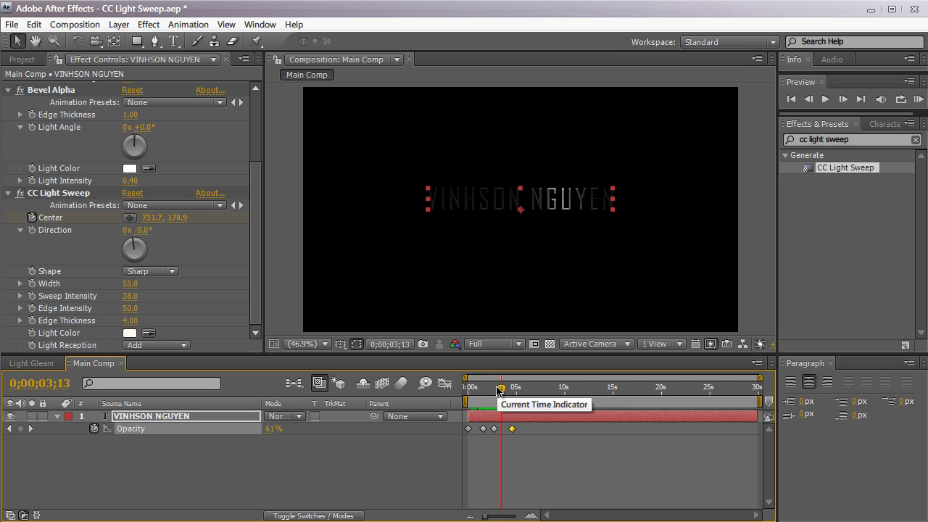